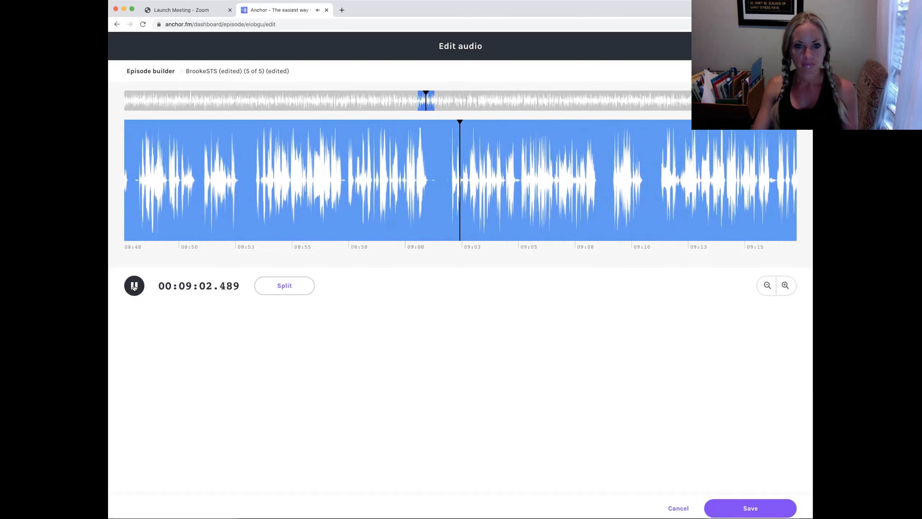
Pause playback and split the audio at about 08:53 and again at about 09:01 to isolate that section.
click(134, 286)
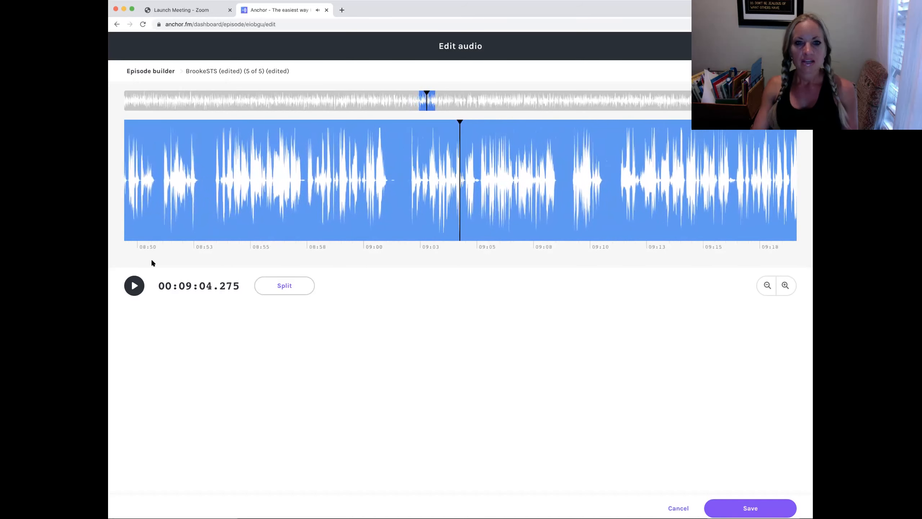
click(206, 180)
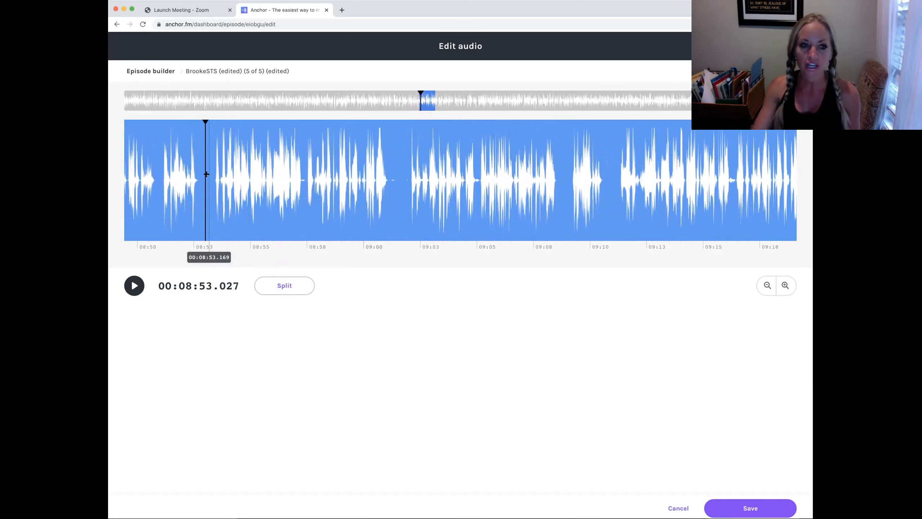
click(291, 285)
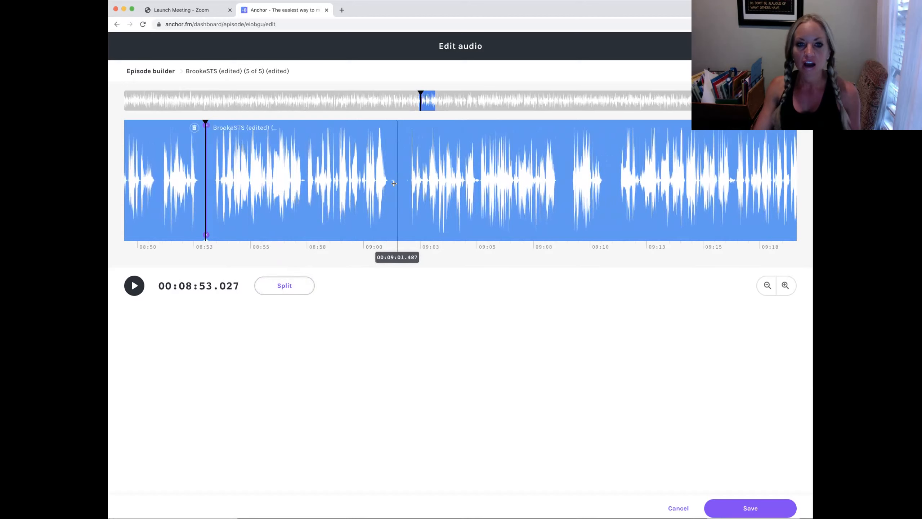
click(396, 170)
click(285, 286)
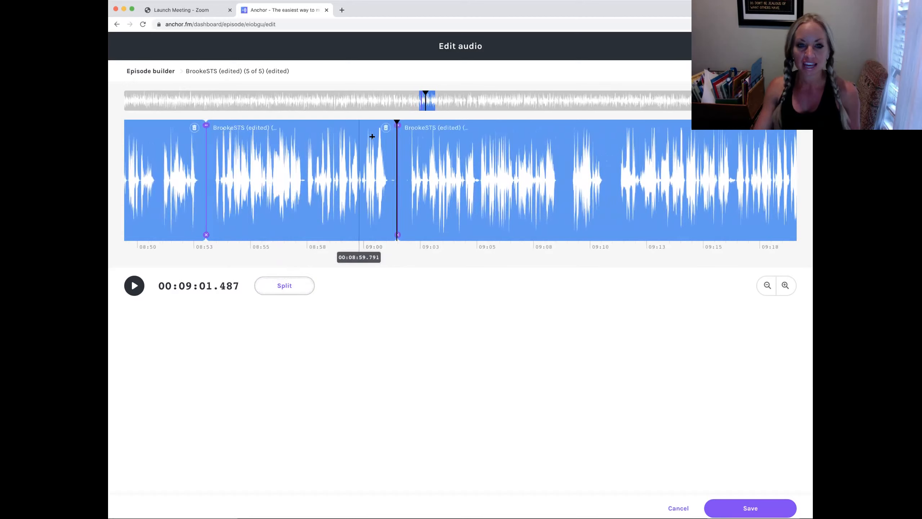
Delete the segment between 08:53 and 09:01 and play back from about 08:50 to preview the cut.
click(386, 128)
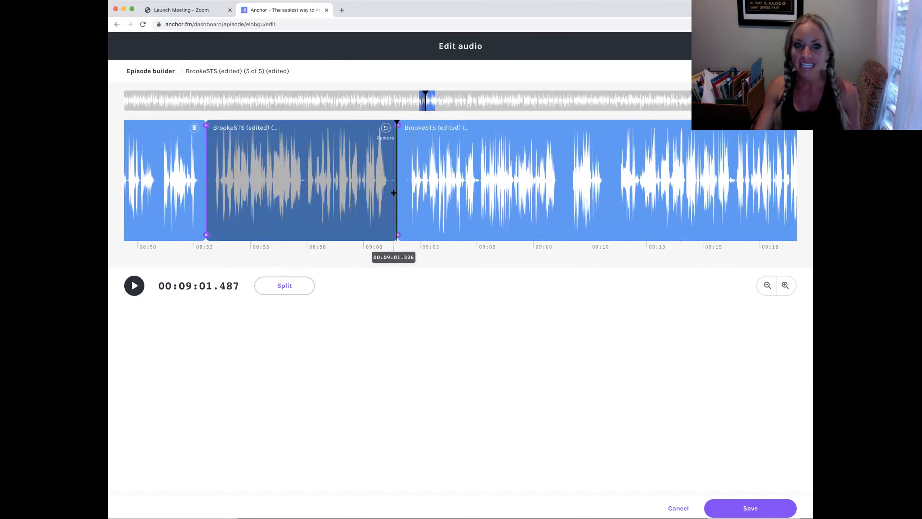
click(154, 174)
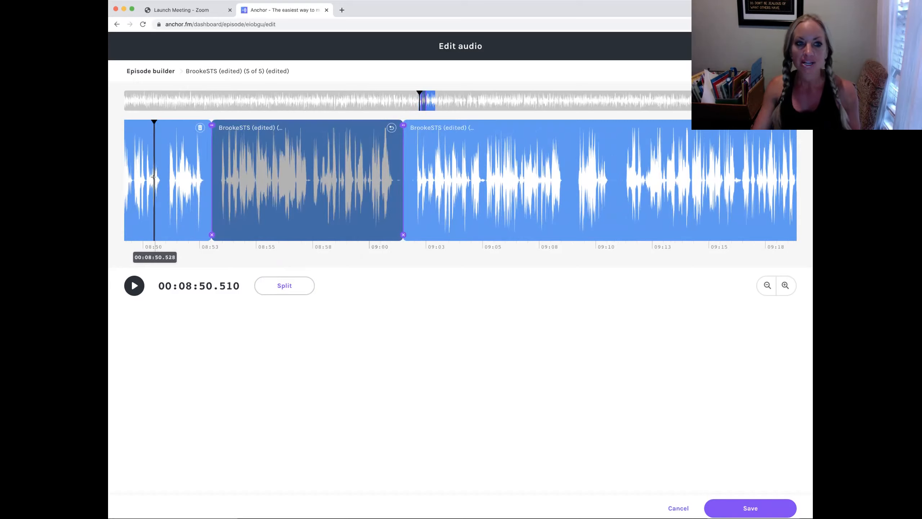
click(148, 177)
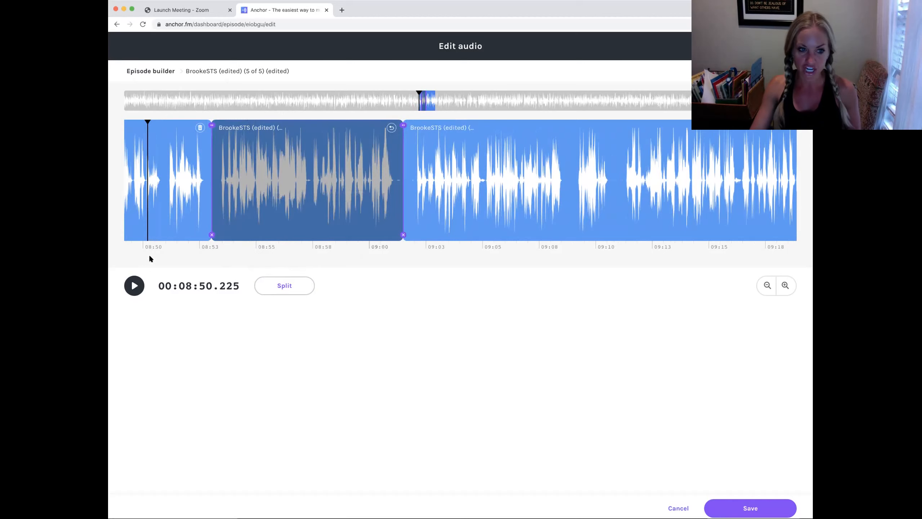
click(128, 268)
click(134, 286)
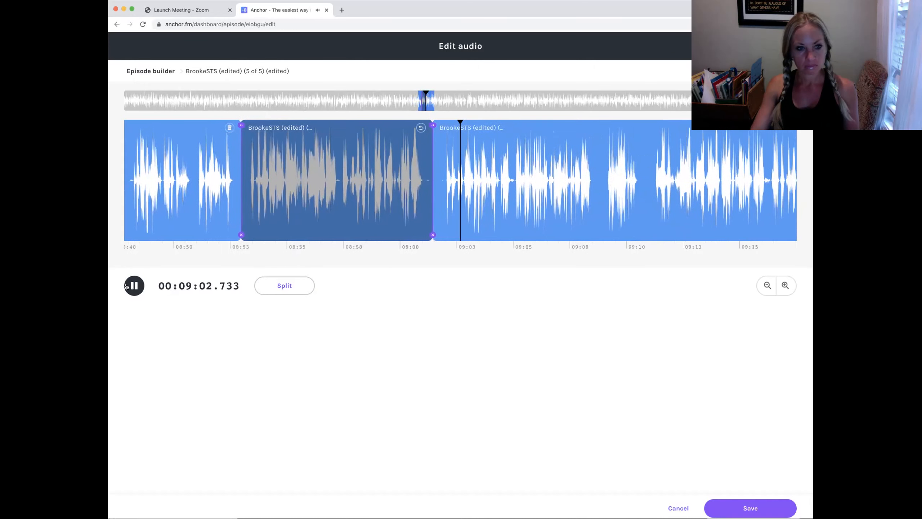
click(127, 286)
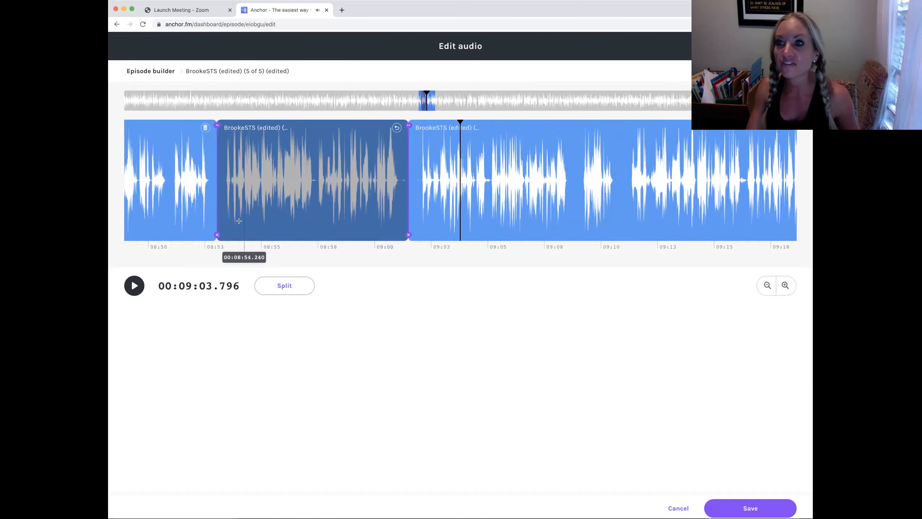
Restore the deleted segment between 08:53 and 09:01.
click(397, 128)
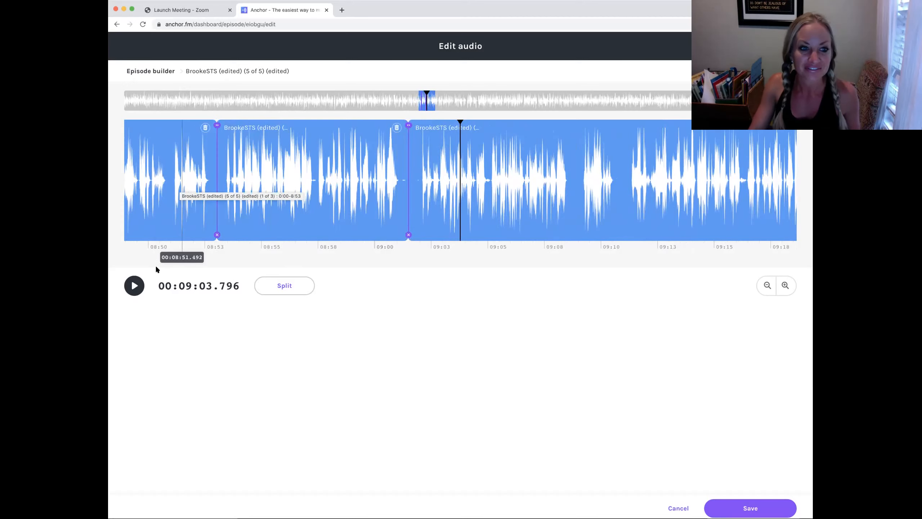
click(188, 204)
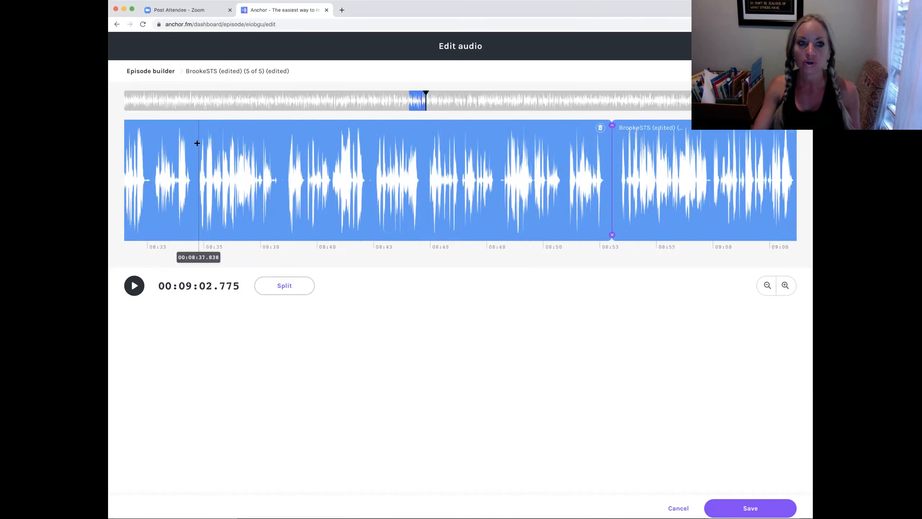
Scroll along the timeline and play back the audio around 09:50 to find the next section to edit.
scroll(197, 143, right, 5)
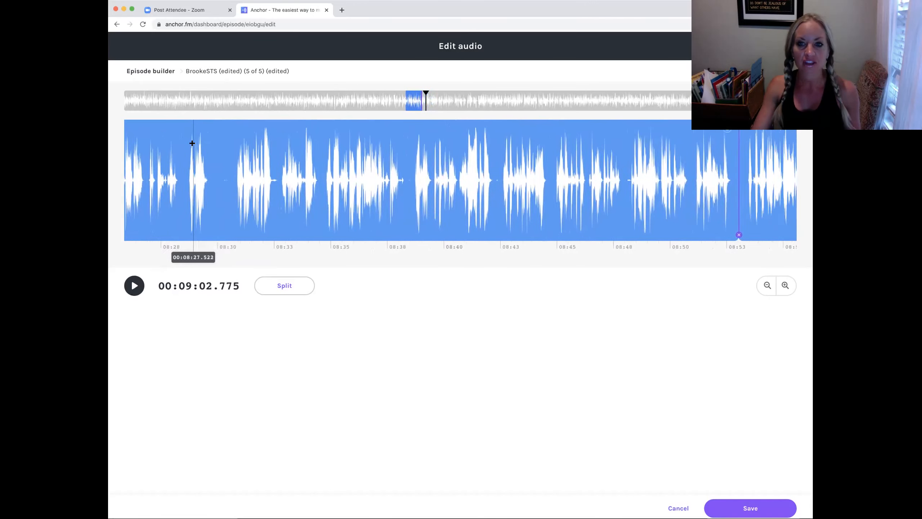
scroll(193, 144, right, 7)
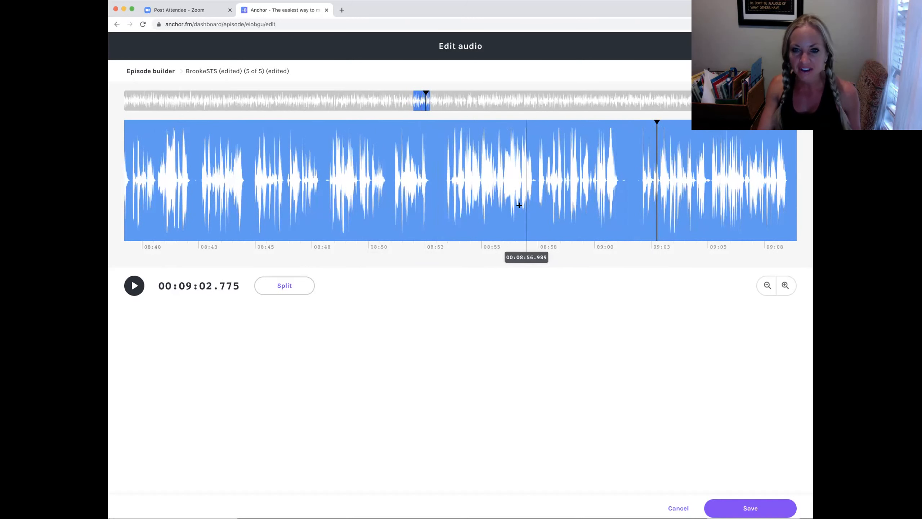
scroll(487, 196, right, 20)
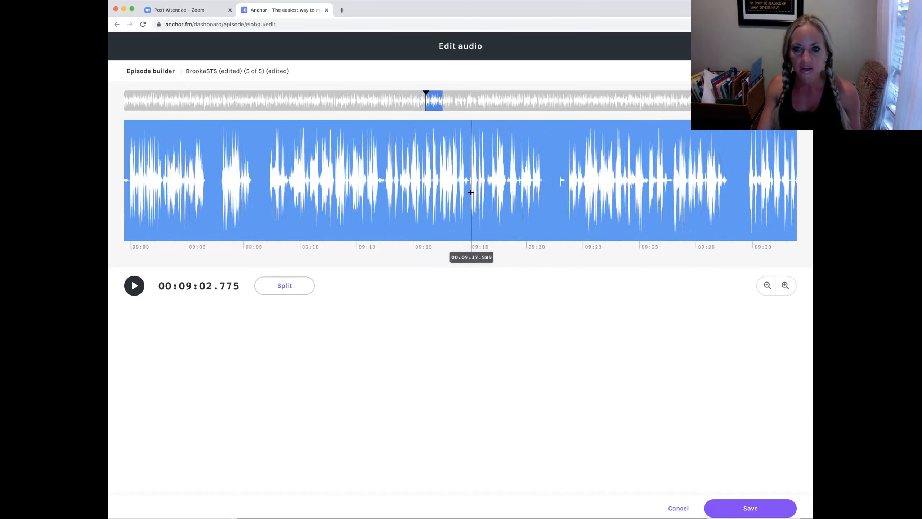
scroll(466, 190, right, 20)
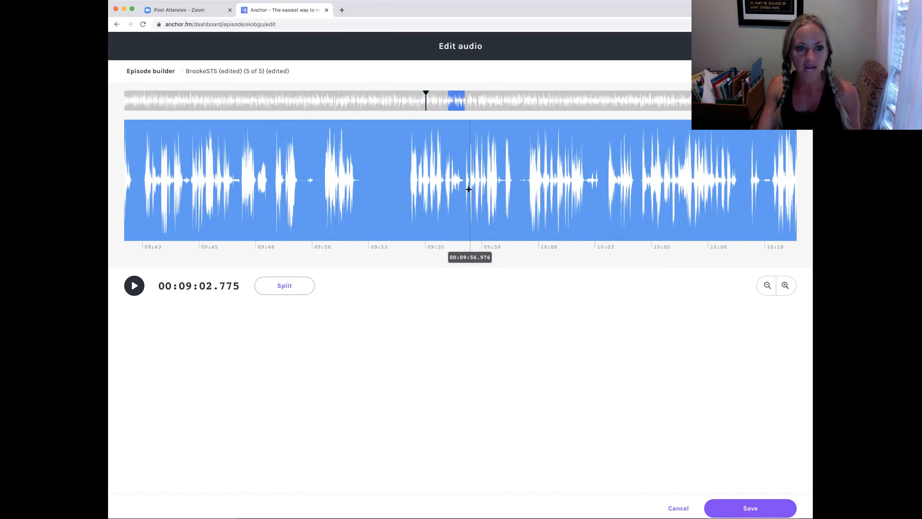
click(246, 180)
click(133, 285)
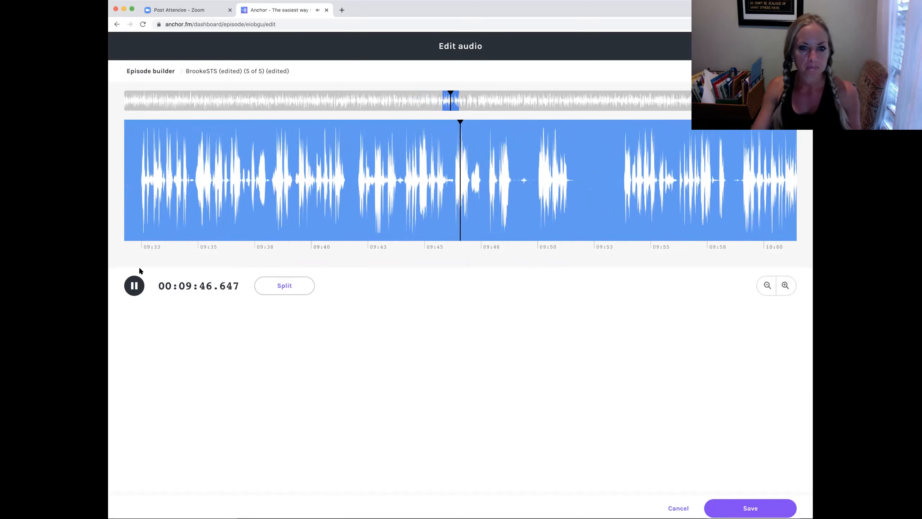
click(129, 287)
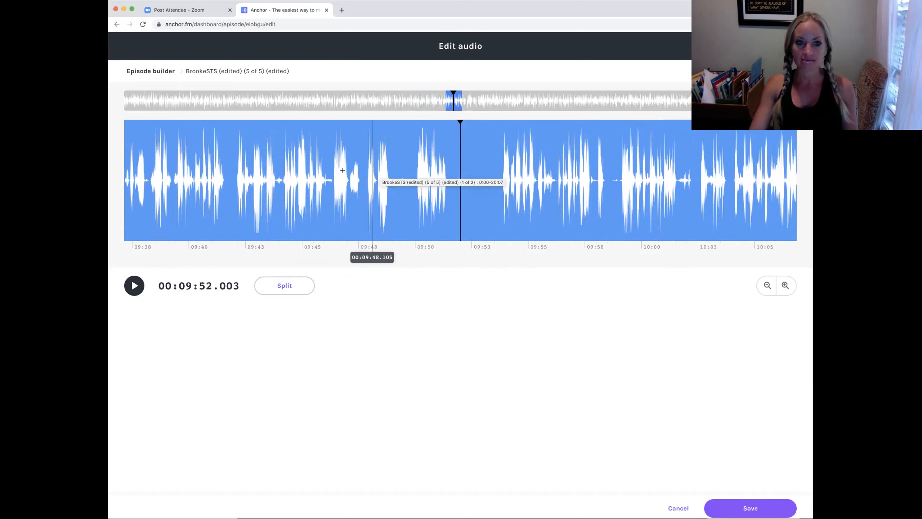
Play back the audio from about 09:40 and zoom in on the timeline around 10:19.
click(203, 221)
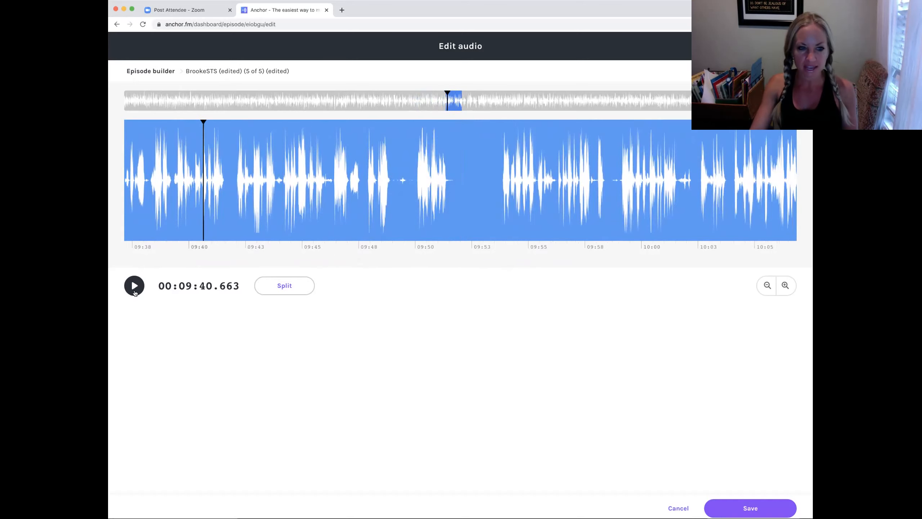
click(134, 286)
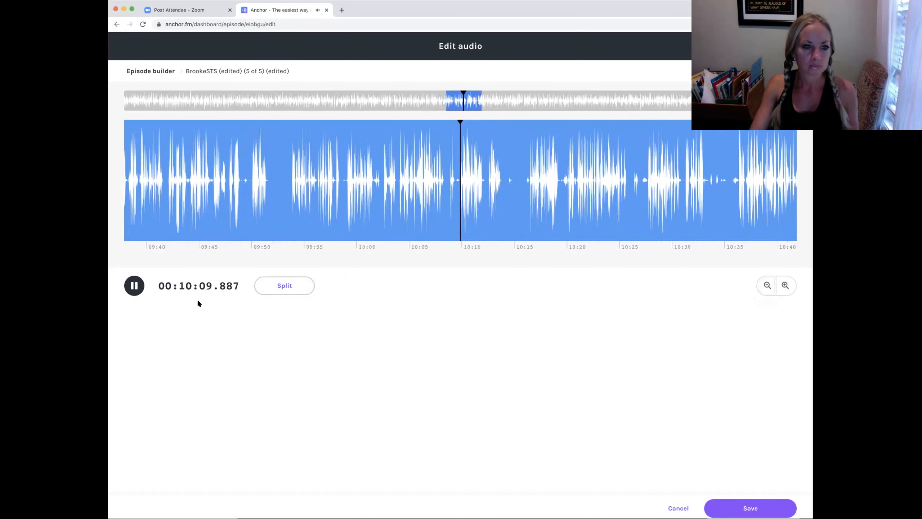
key(space)
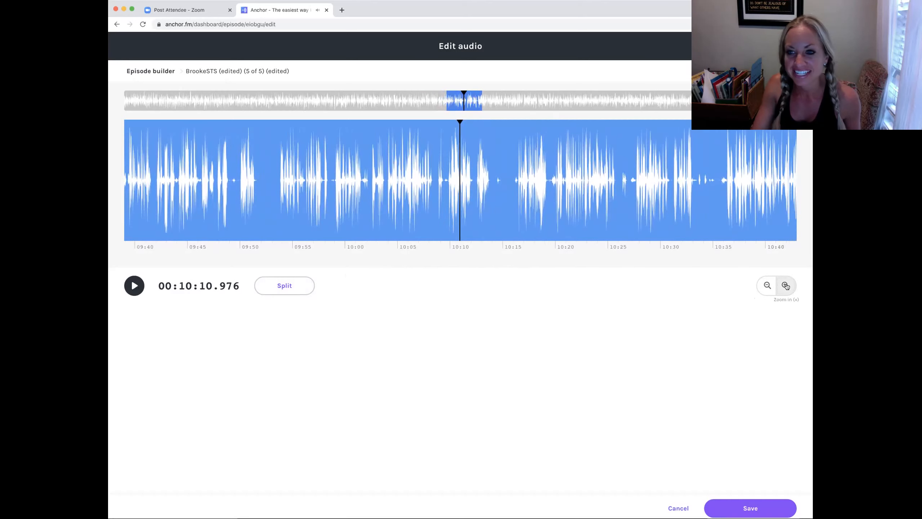
click(785, 285)
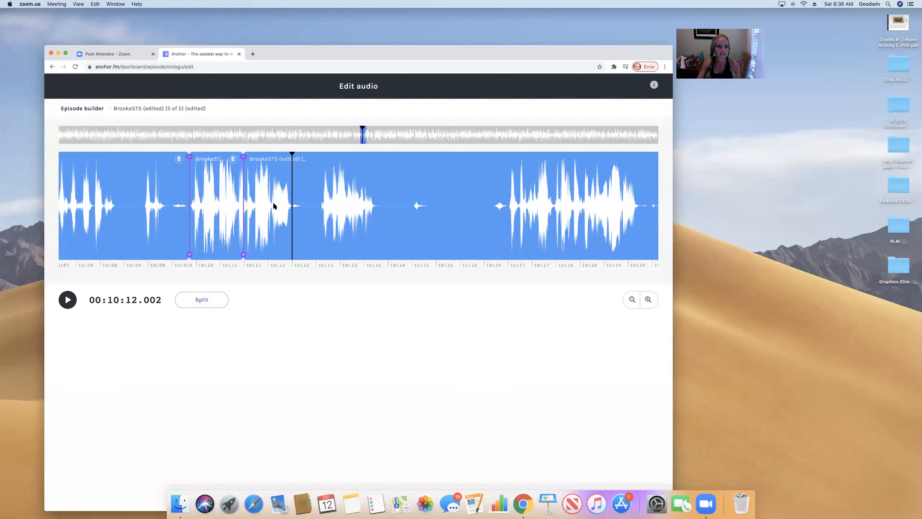
click(273, 206)
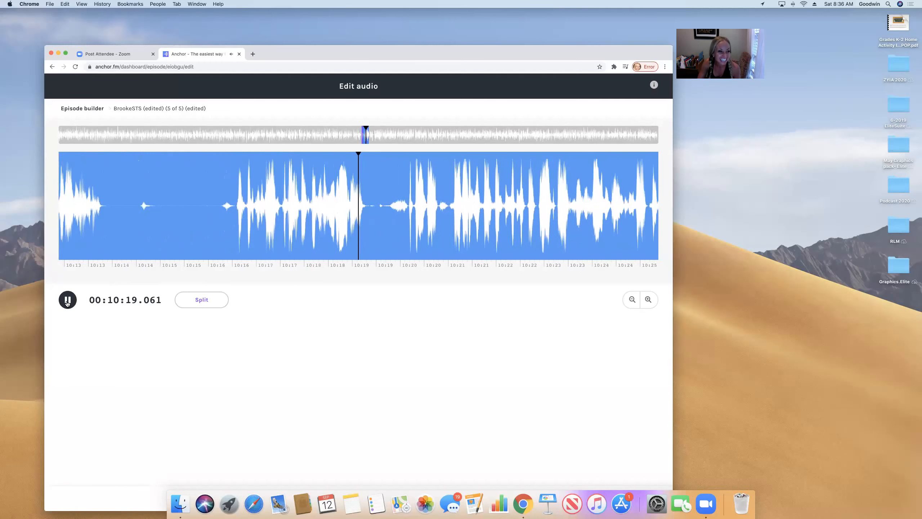
click(67, 299)
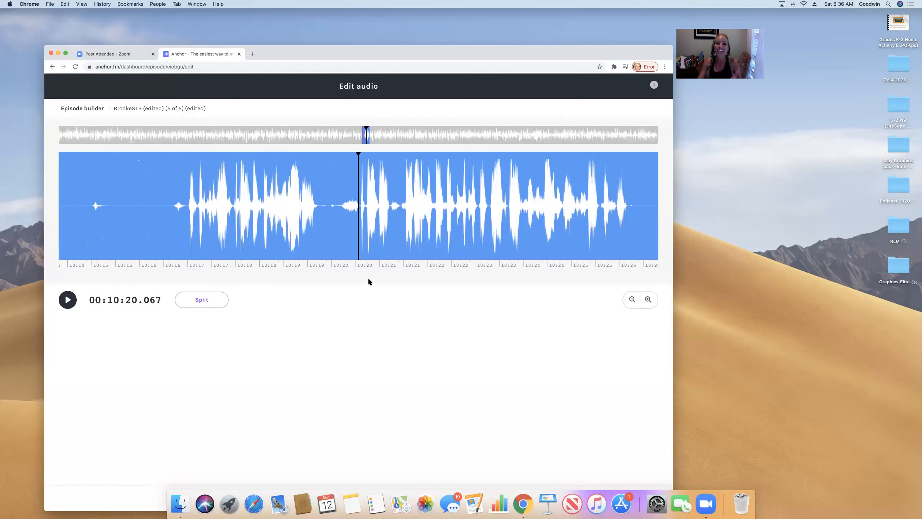
Zoom out slightly and split the audio at about 10:28.
click(646, 204)
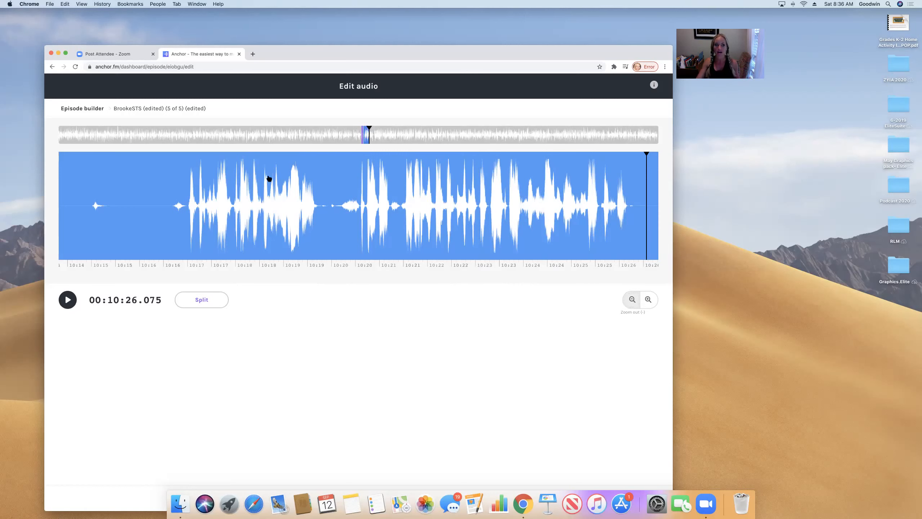
click(632, 299)
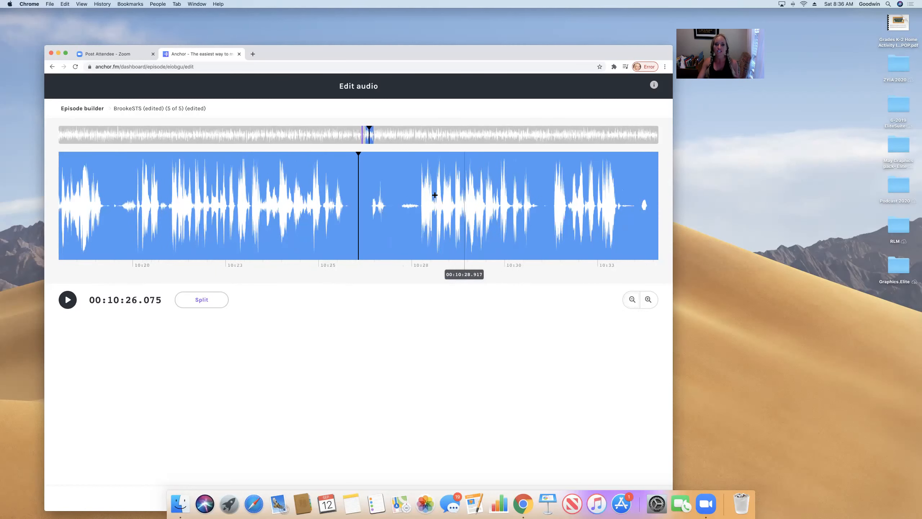
click(418, 204)
click(208, 304)
Play back around the new split and place the playhead just before it at about 10:27.
click(68, 300)
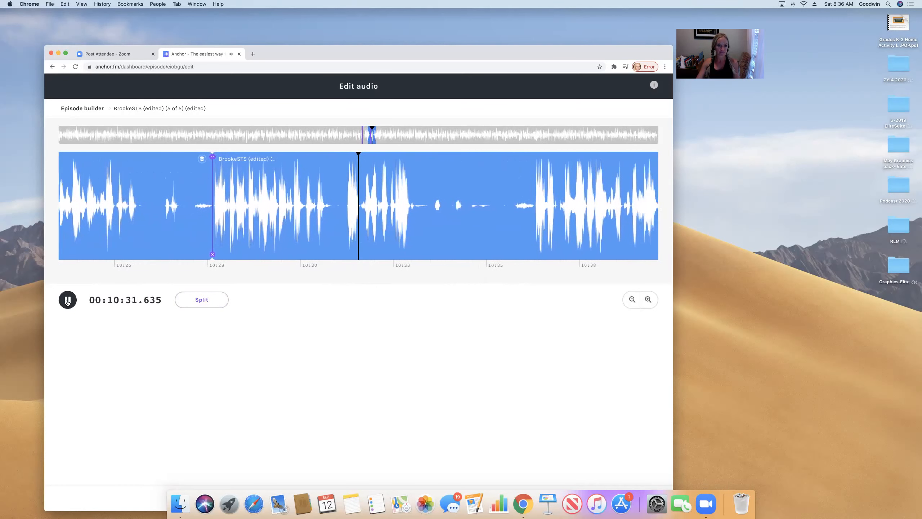
click(67, 300)
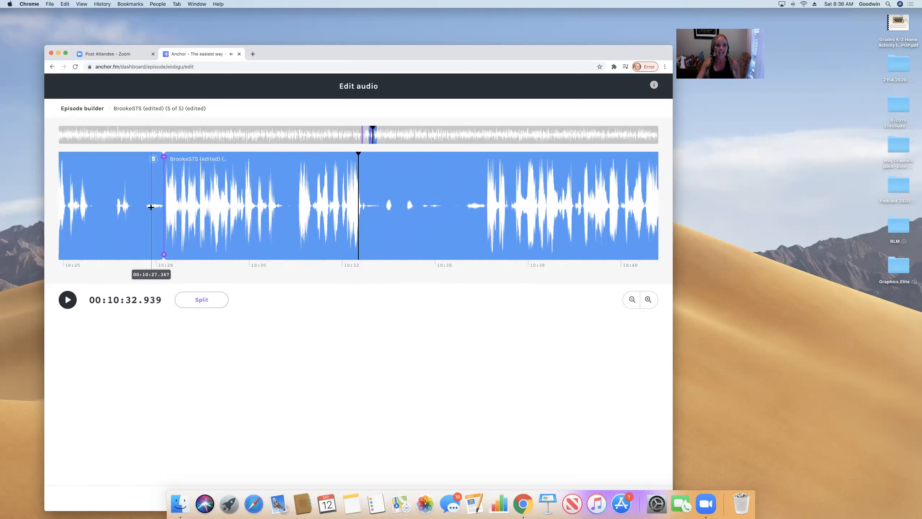
scroll(155, 160, right, 1)
click(154, 160)
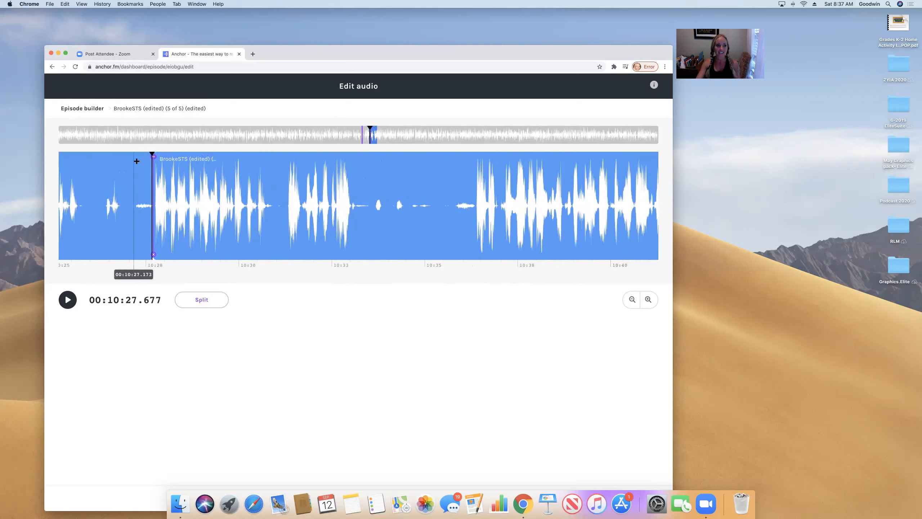
click(131, 164)
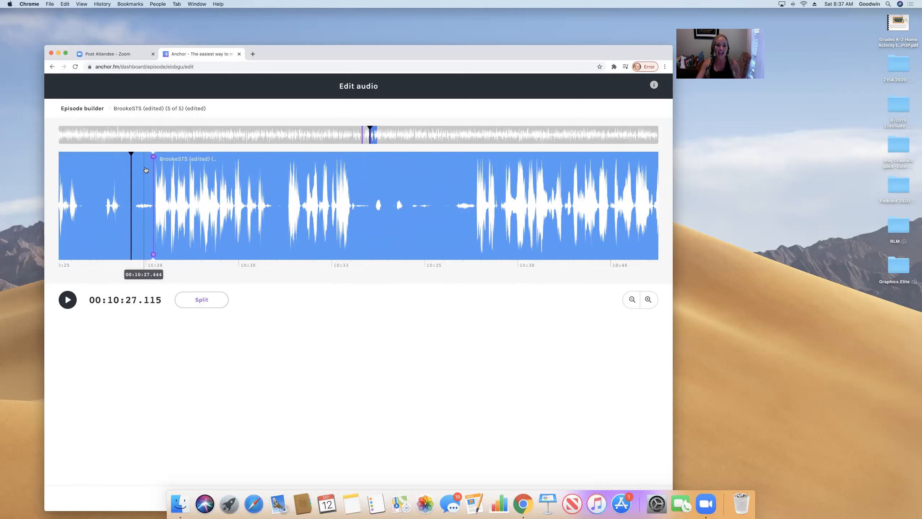